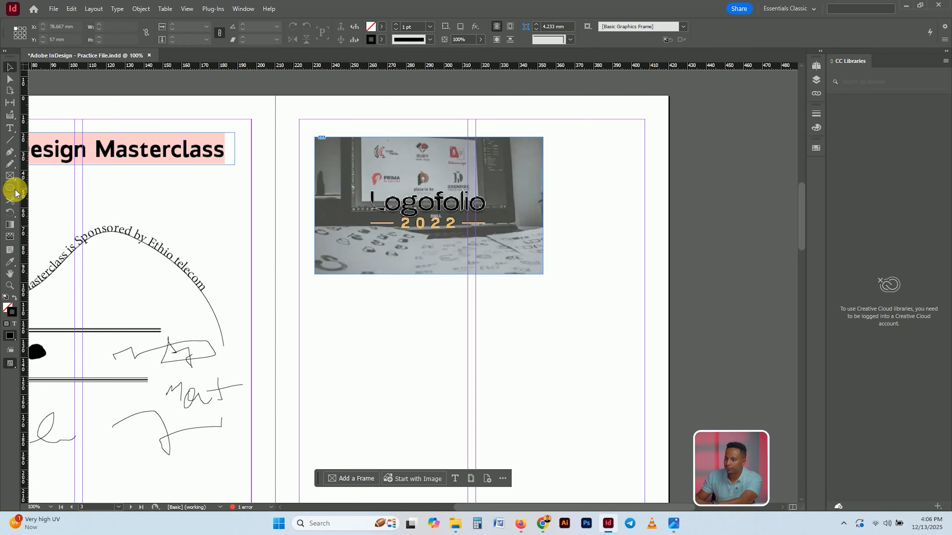
Draw a circular image frame about 28 mm in diameter below the Logofolio picture on the right-hand page
right_click(15, 180)
click(59, 198)
scroll(334, 260, down, 5)
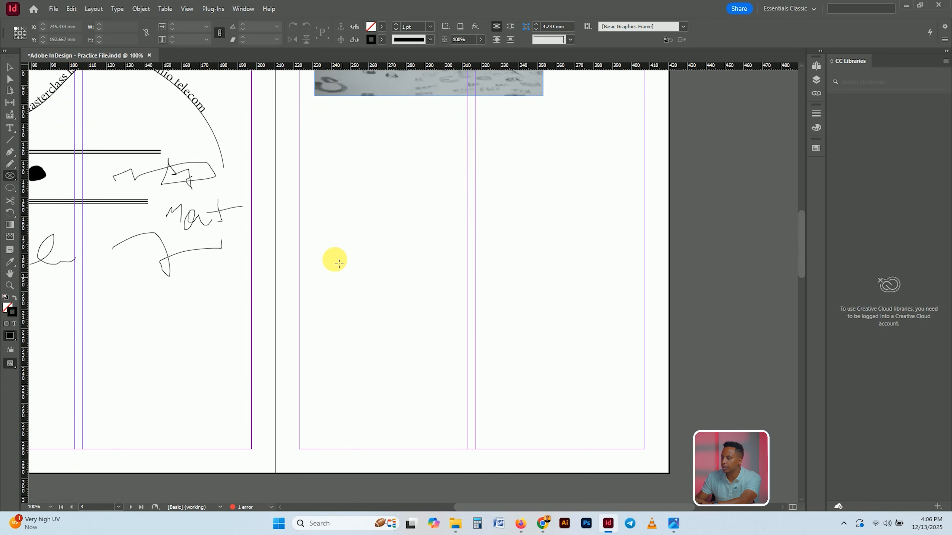
scroll(360, 245, up, 2)
drag(332, 216, 384, 282)
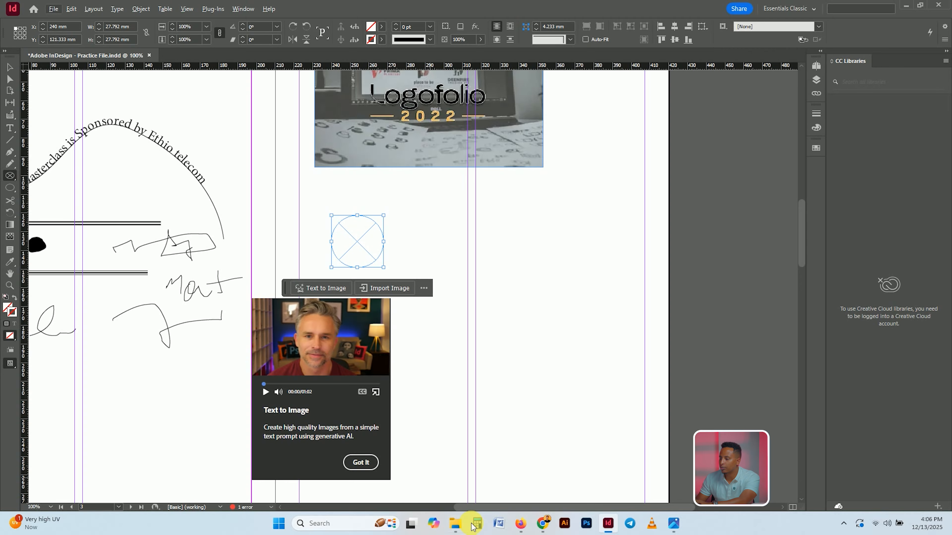
Switch to Firefox and save the full-size portrait with the orange background from the image results as channels4_profile
click(521, 524)
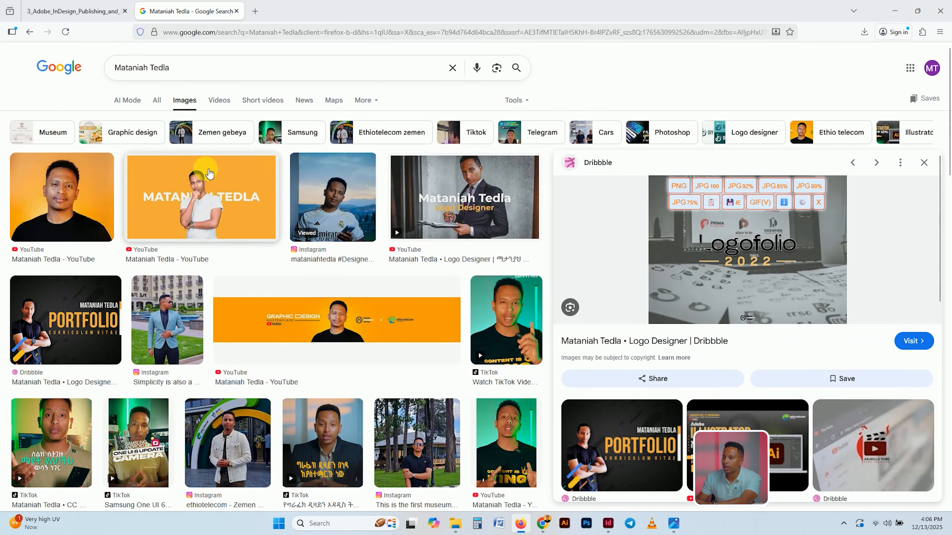
click(62, 195)
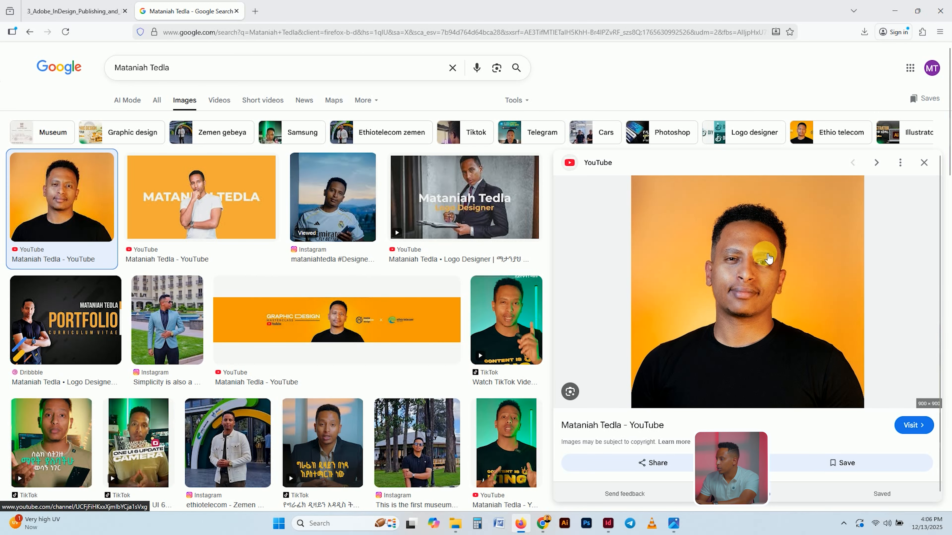
right_click(768, 259)
click(807, 359)
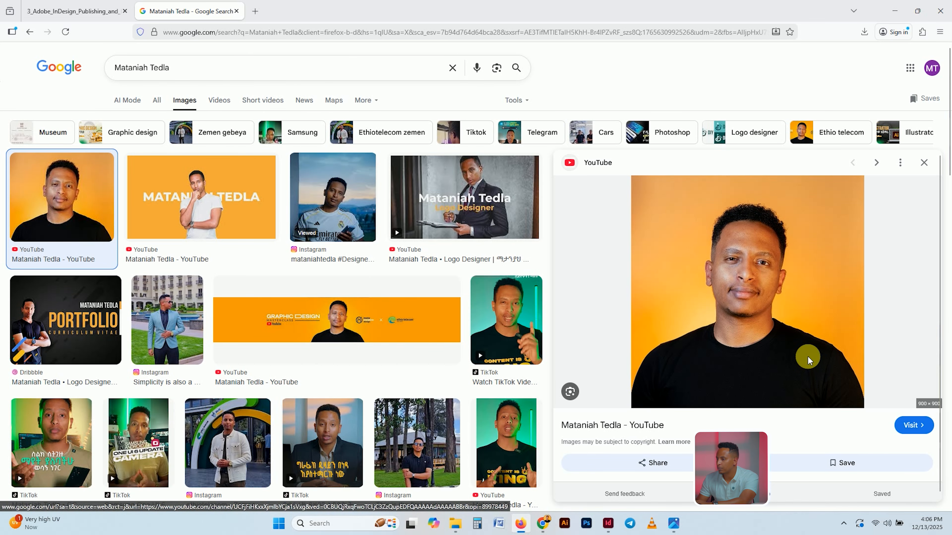
click(402, 250)
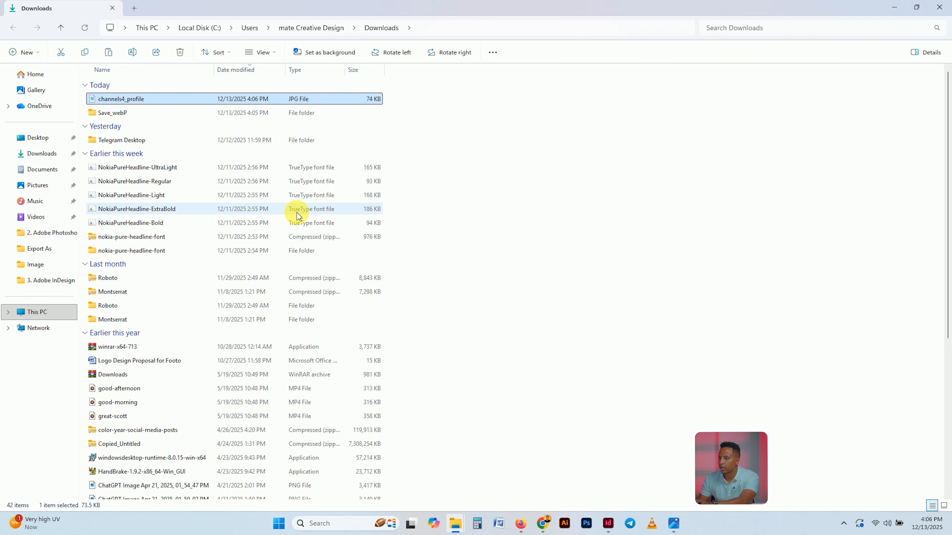
Move the downloaded channels4_profile image from Downloads into the 3. Adobe InDesign folder
click(939, 7)
click(458, 523)
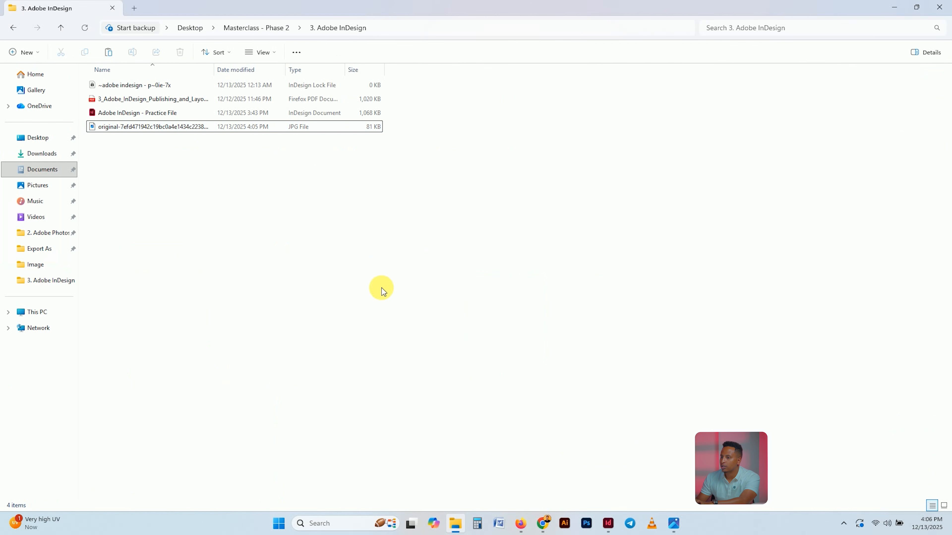
key(ctrl+v)
Switch back to InDesign and import channels4_profile into the circular frame, without creating another ellipse frame
click(608, 523)
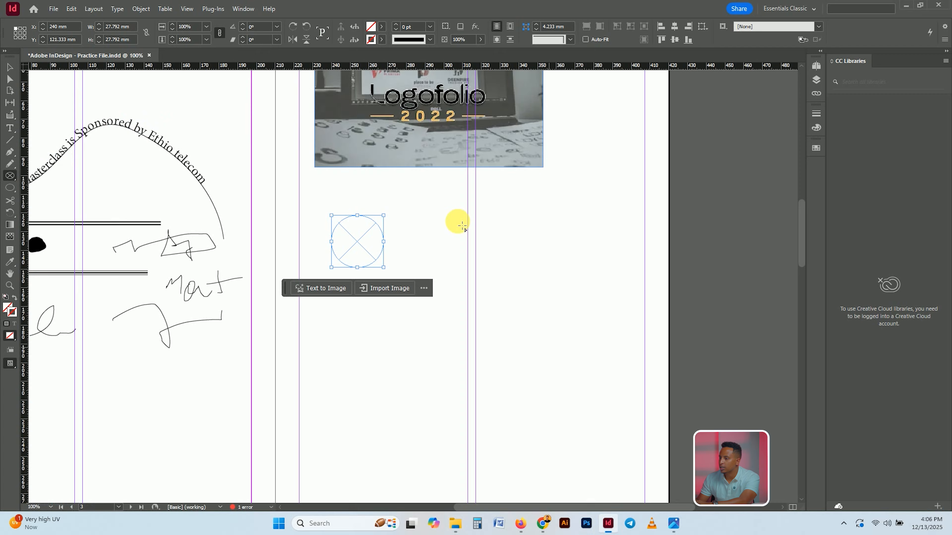
click(361, 296)
click(551, 222)
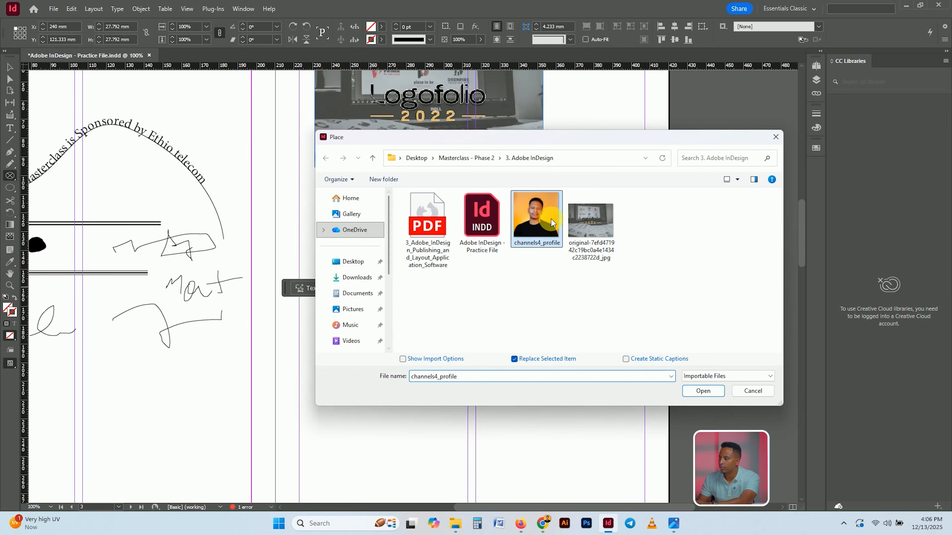
click(700, 390)
drag(357, 222, 356, 254)
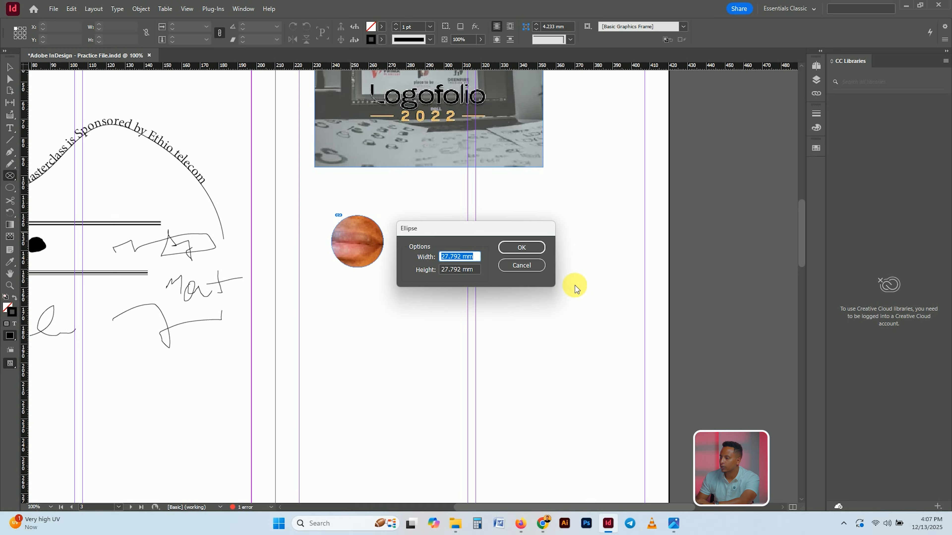
click(410, 252)
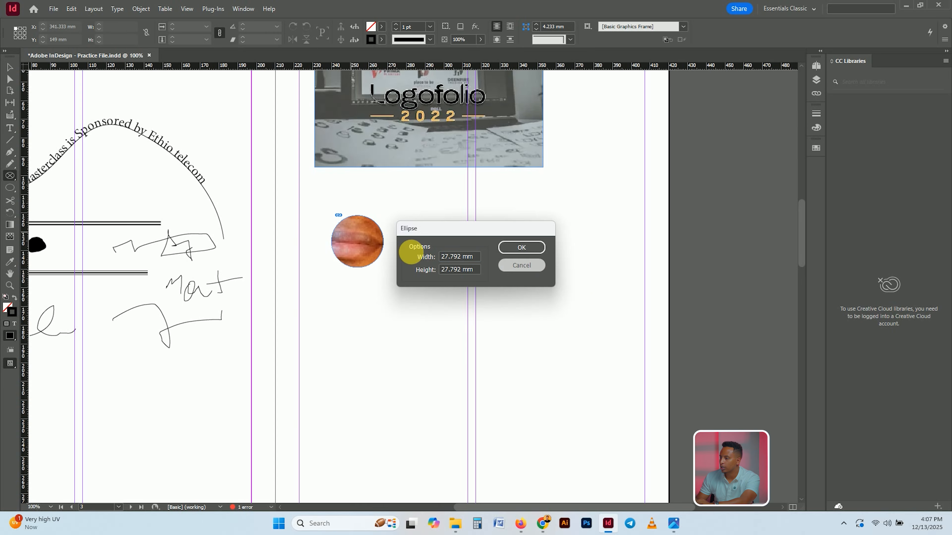
key(Escape)
Select the portrait content inside the circular frame with the Selection tool
click(8, 66)
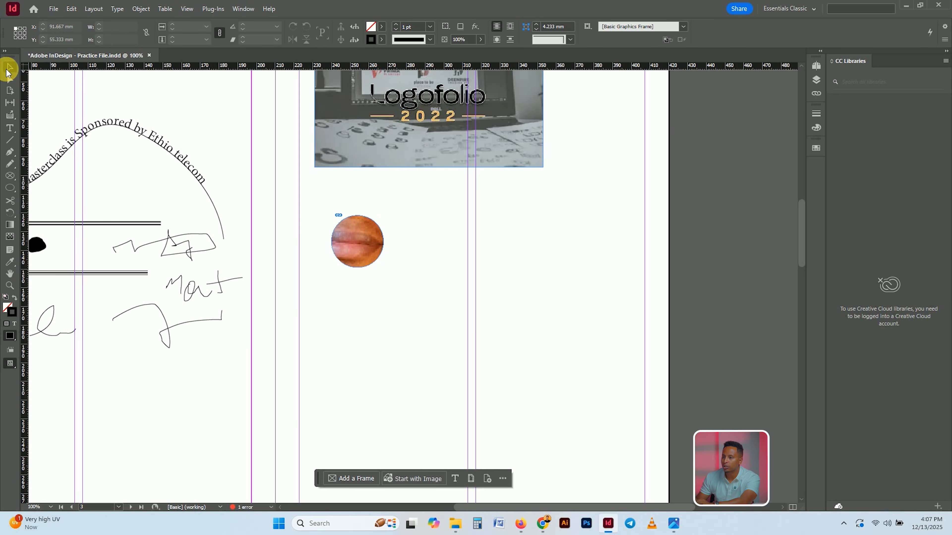
click(356, 243)
click(367, 236)
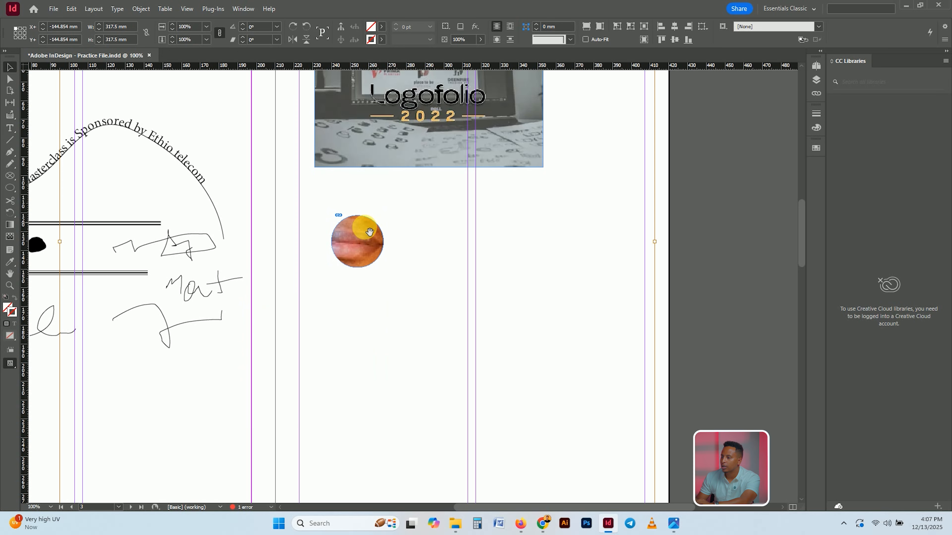
Try scaling the oversized portrait down from its upper-right corner, undoing both resizing attempts
scroll(396, 227, down, 4)
scroll(396, 230, up, 3)
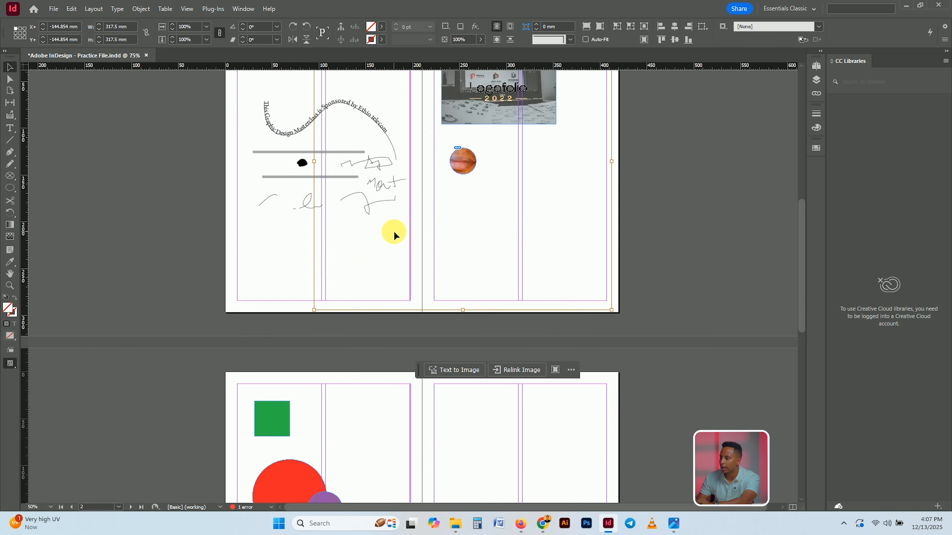
scroll(398, 243, down, 2)
scroll(536, 165, up, 1)
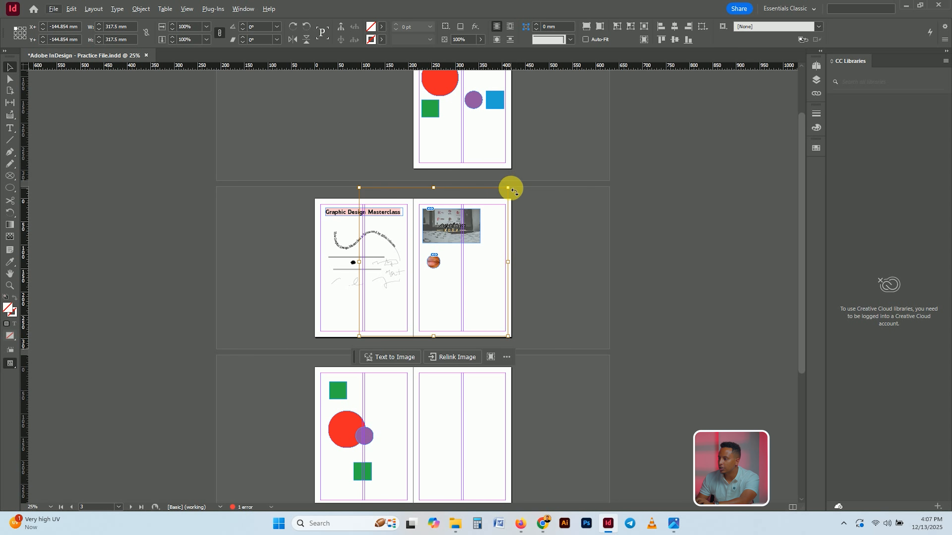
drag(508, 187, 387, 328)
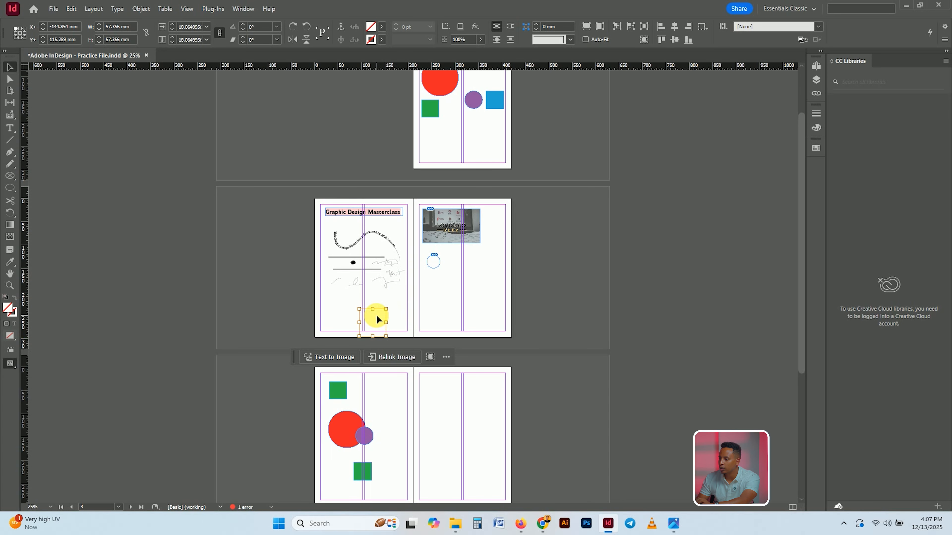
key(ctrl+z)
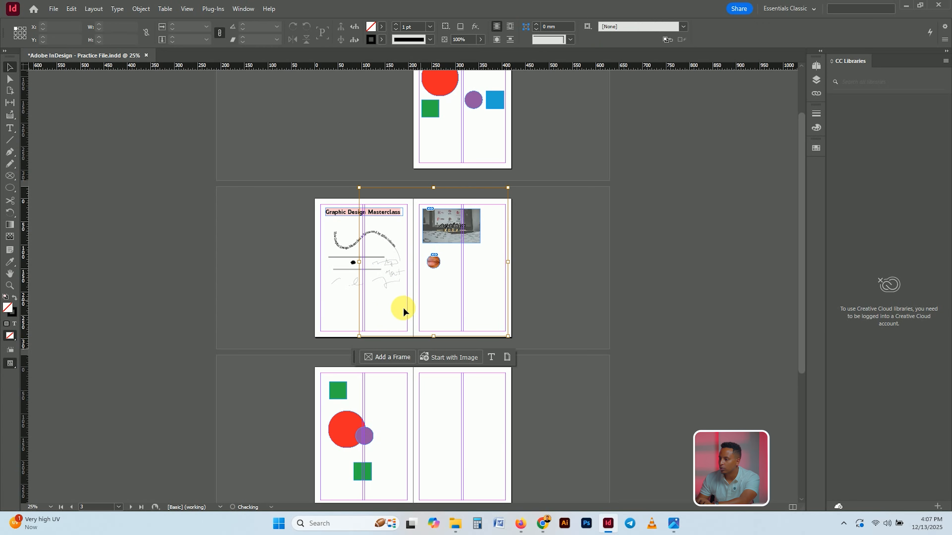
drag(508, 188, 447, 279)
scroll(440, 256, up, 5)
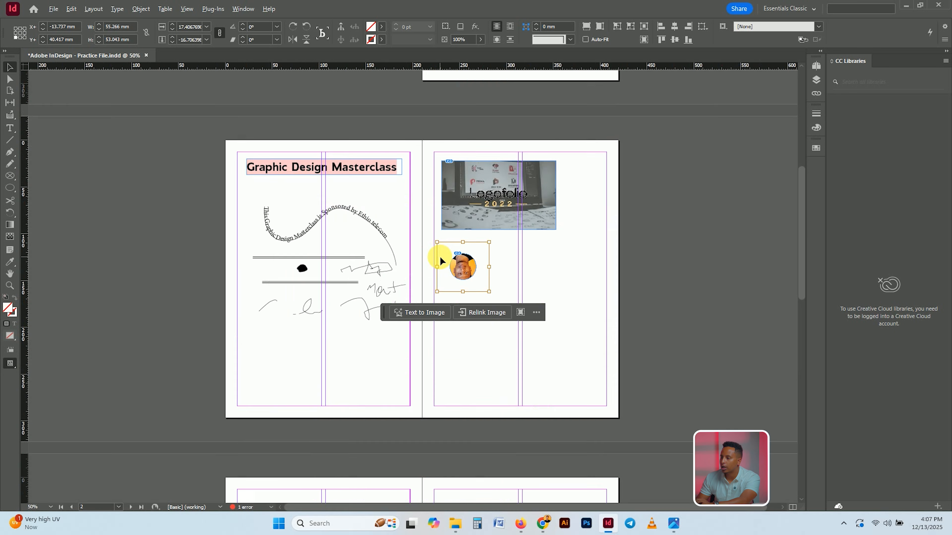
key(ctrl+z)
Scale the portrait proportionally about its centre to about 32 mm so it fits the circular frame, and deselect it
scroll(464, 270, down, 7)
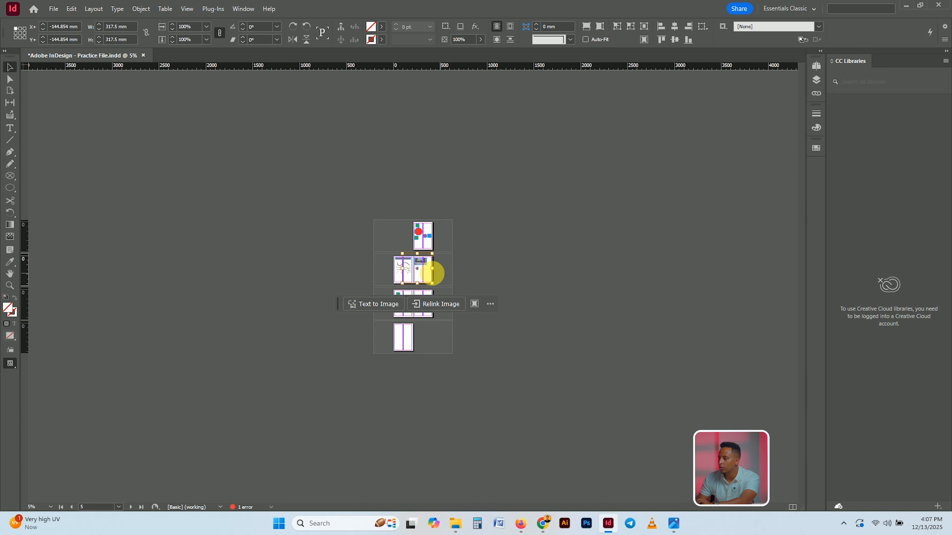
scroll(431, 270, up, 6)
scroll(422, 244, down, 2)
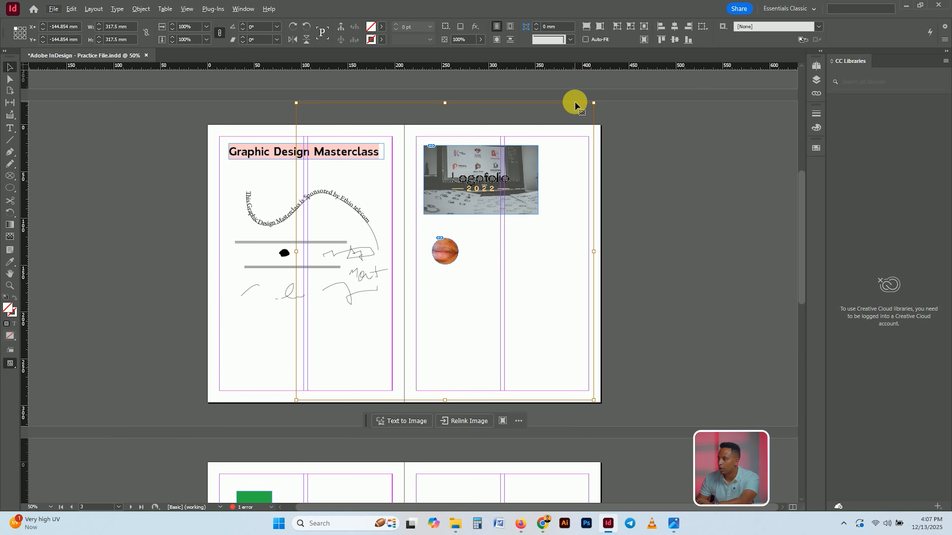
drag(594, 103, 479, 238)
scroll(453, 251, up, 2)
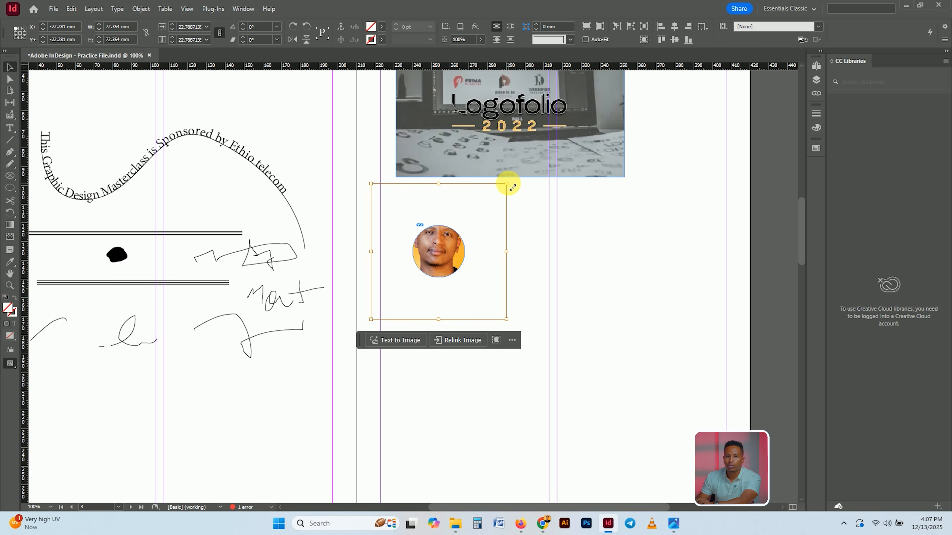
drag(509, 183, 473, 241)
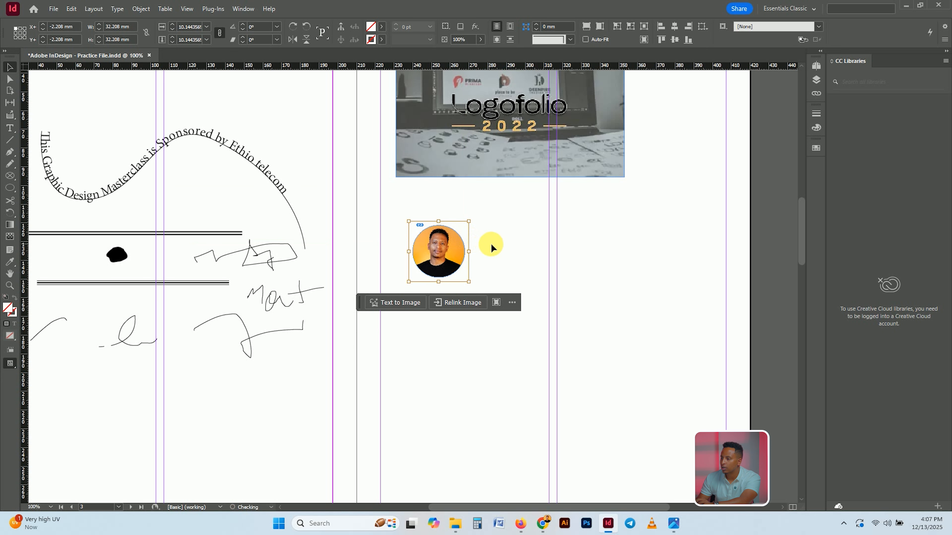
click(493, 244)
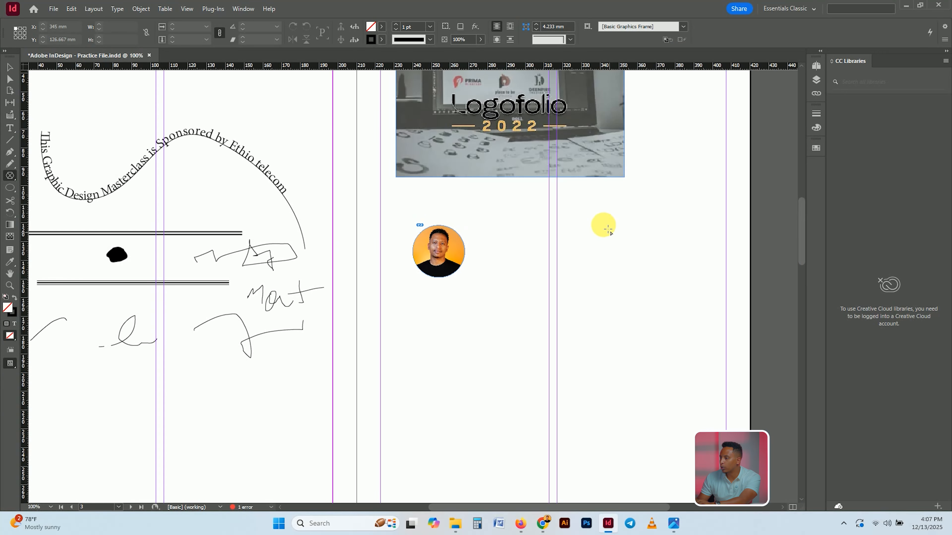
Draw a hexagonal image frame beside the circular portrait and enlarge it to about 98 by 79 mm
drag(608, 230, 671, 347)
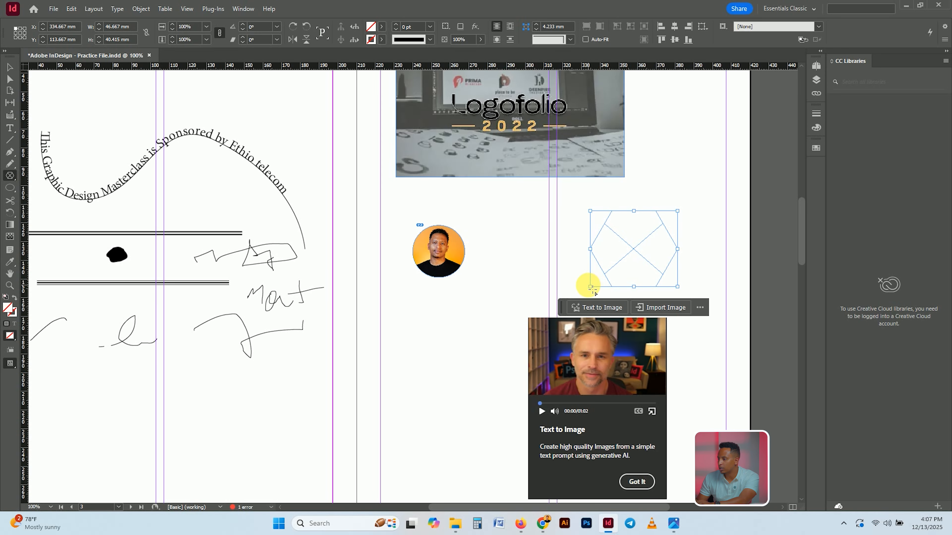
click(10, 67)
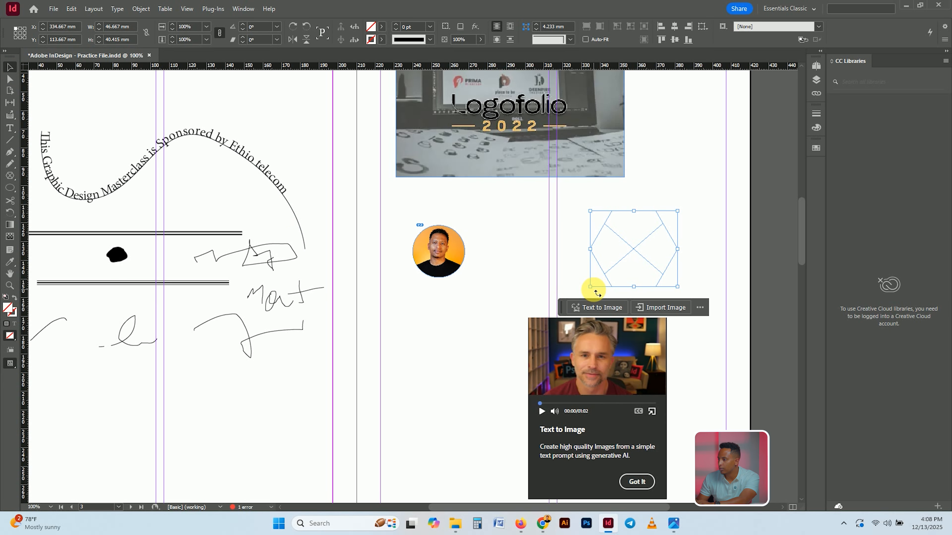
drag(595, 289, 493, 358)
Reposition the hexagonal frame just below and beside the circular portrait, dismissing the Text to Image tip
drag(667, 266, 643, 309)
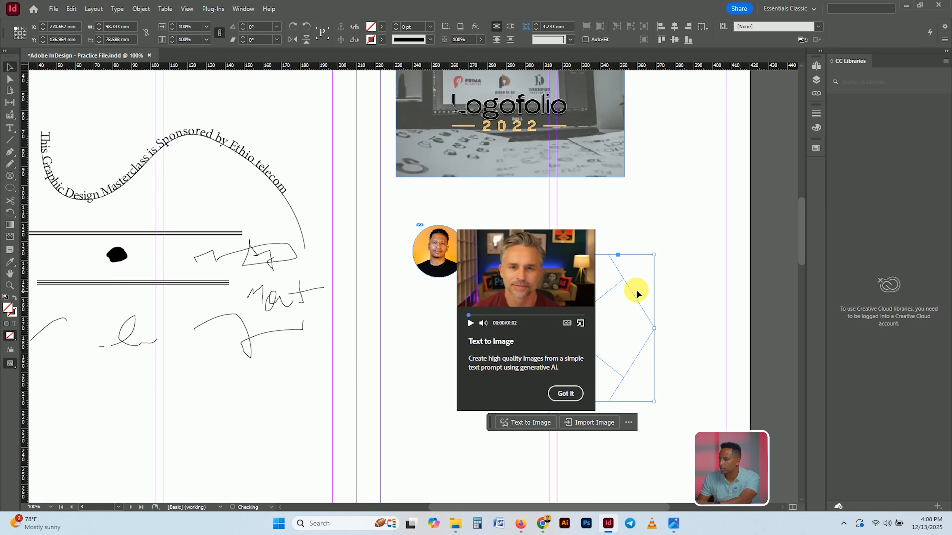
click(576, 390)
drag(648, 320, 618, 300)
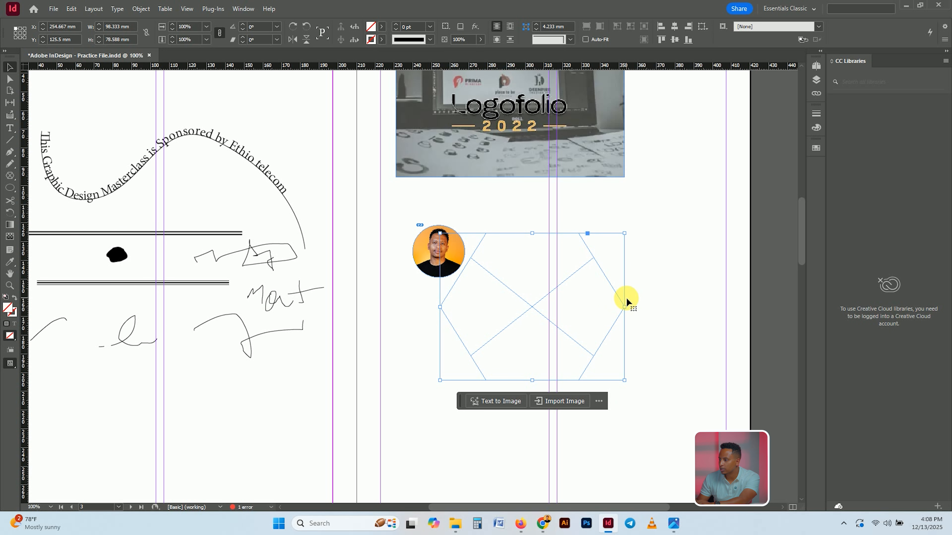
drag(622, 306, 636, 308)
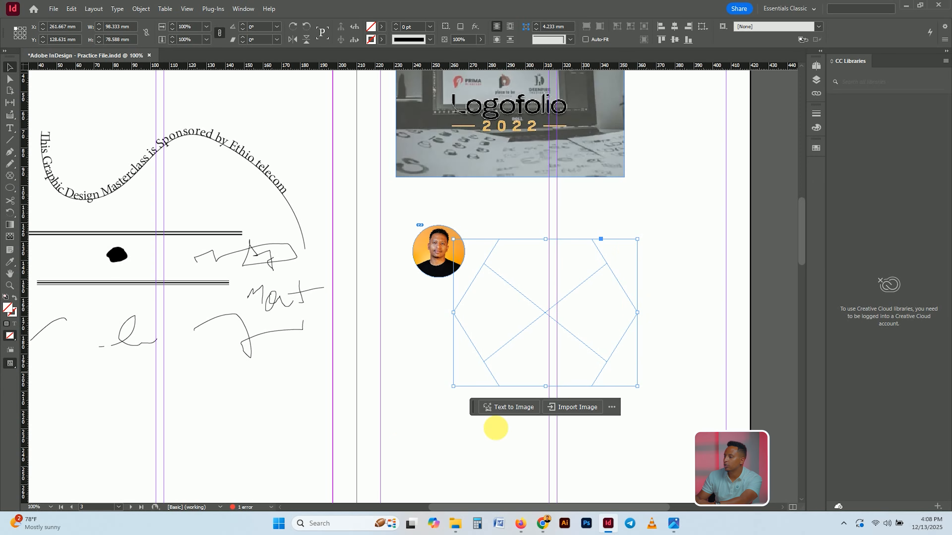
Switch to Firefox and save the Logo Designer promo image of the man in a suit as hq720
click(520, 523)
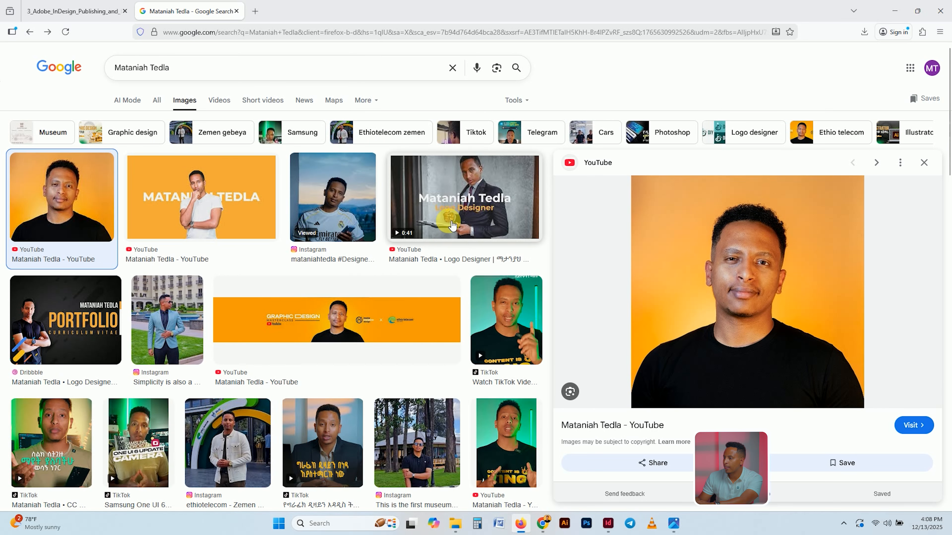
click(452, 225)
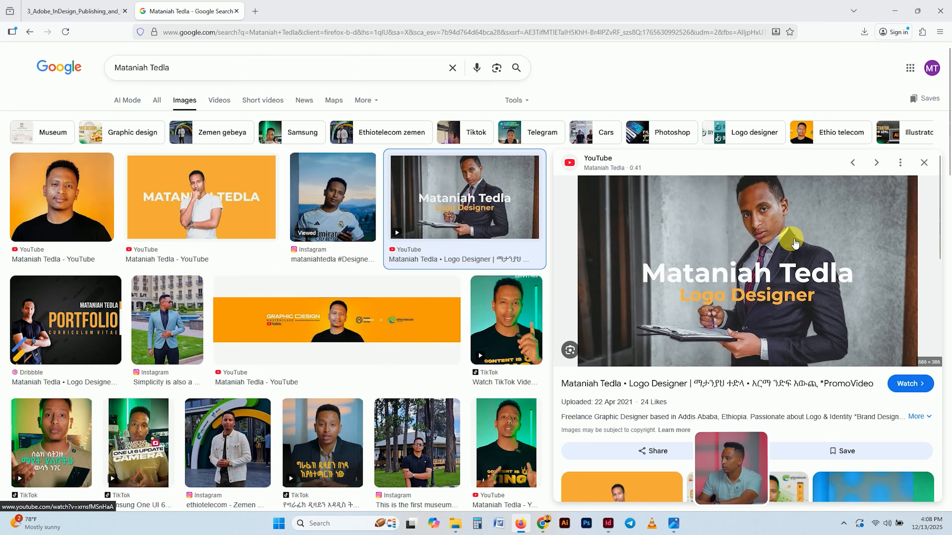
right_click(794, 243)
click(832, 364)
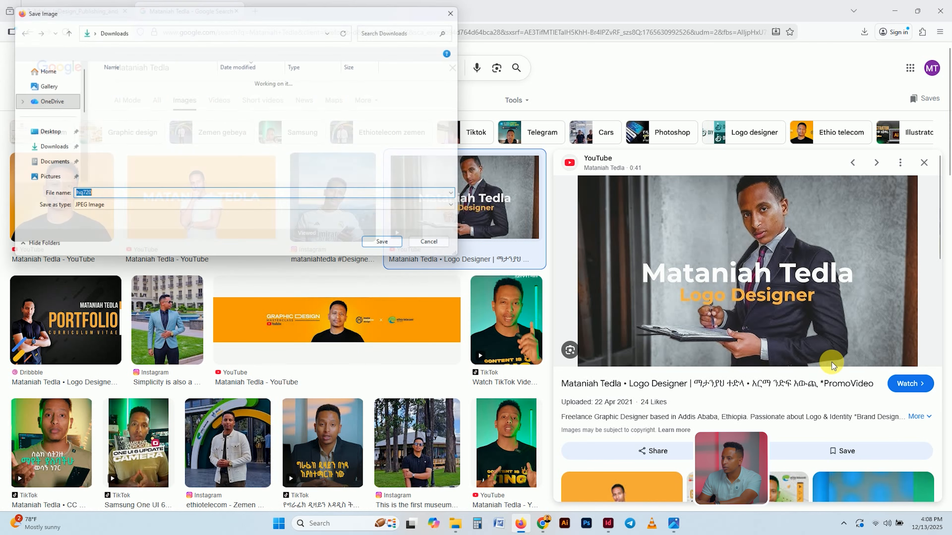
click(393, 243)
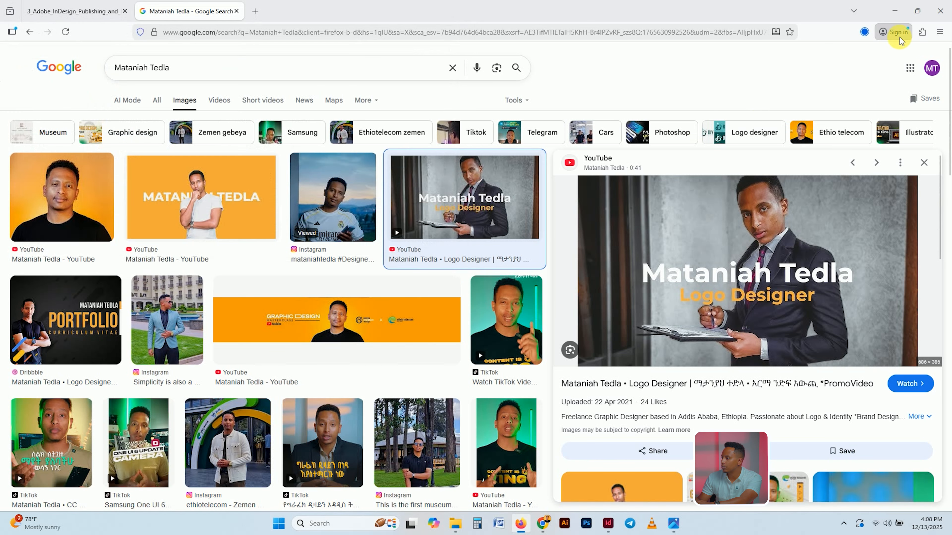
Copy the downloaded hq720 image from its download folder into the 3. Adobe InDesign folder in File Explorer
click(864, 31)
click(859, 57)
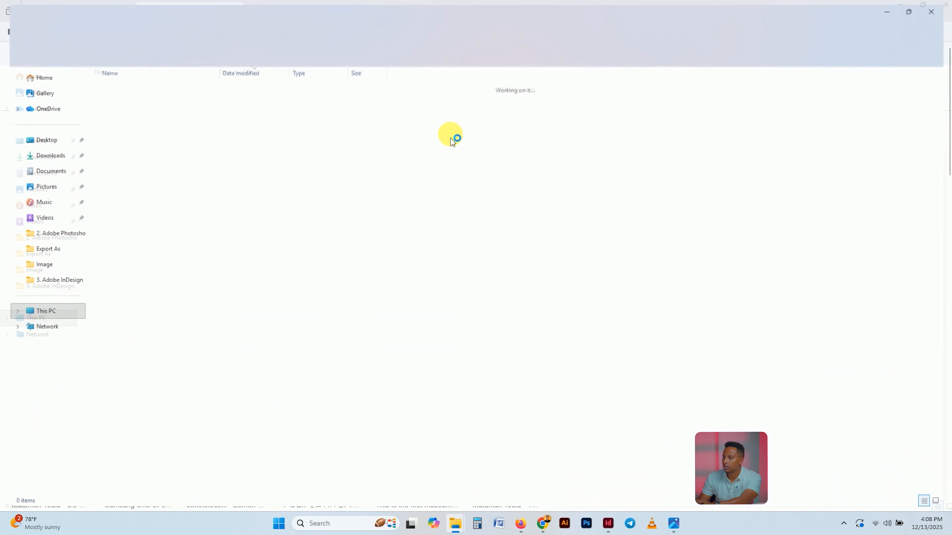
click(939, 7)
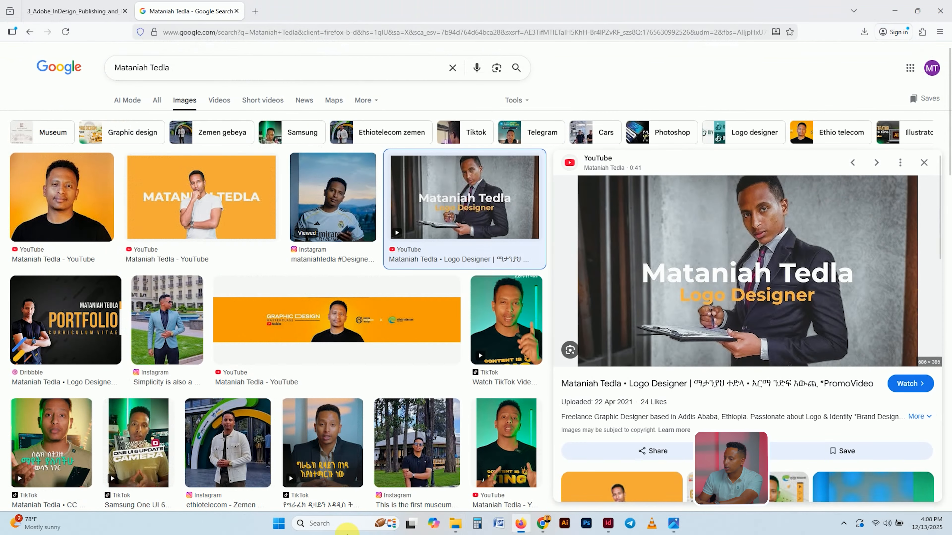
click(455, 524)
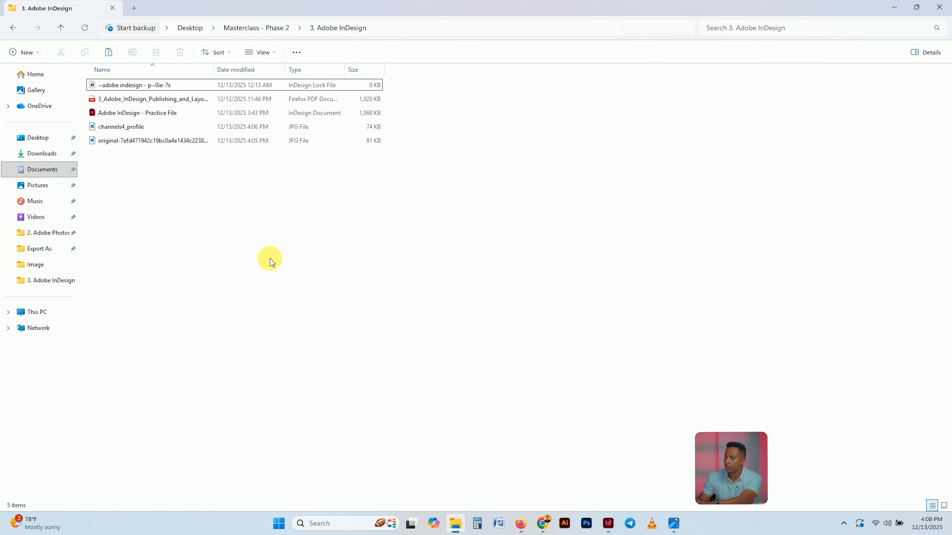
key(ctrl+v)
click(608, 523)
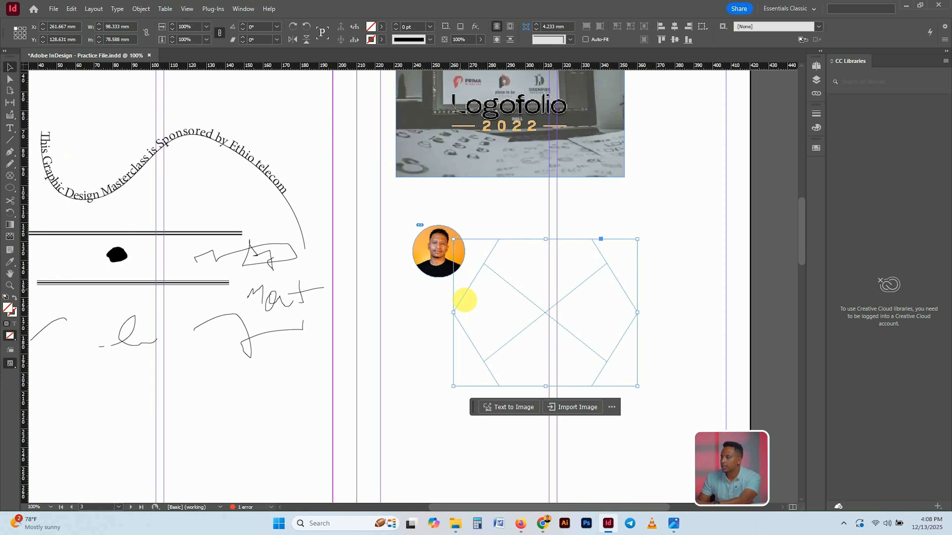
click(565, 407)
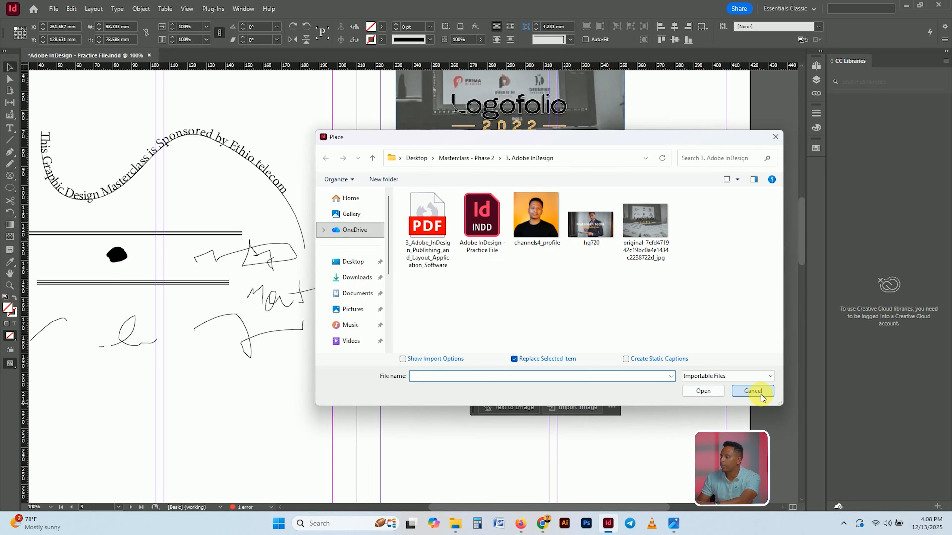
click(754, 391)
Place hq720 from File Explorer into InDesign's hexagonal frame, scale it proportionally about its centre to about 145 by 82 mm, and deselect it
click(456, 523)
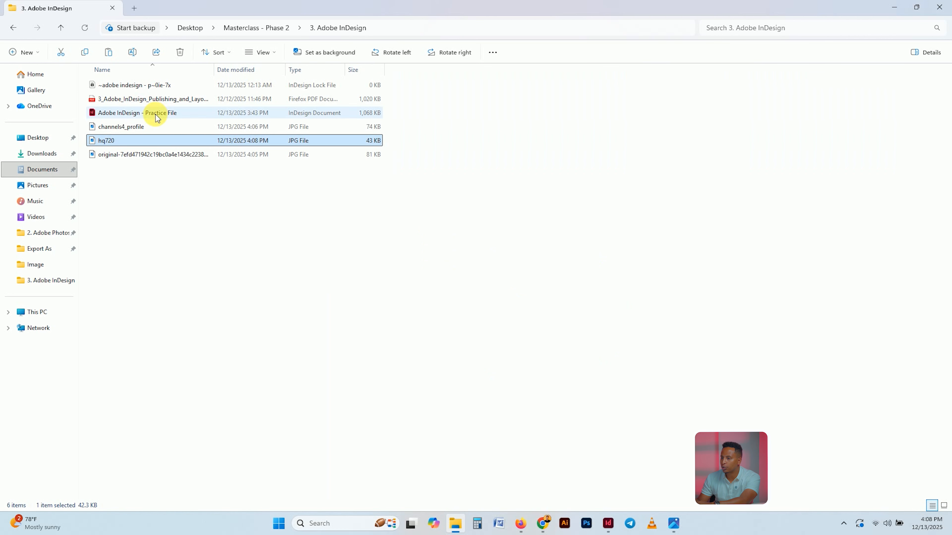
drag(133, 142, 547, 269)
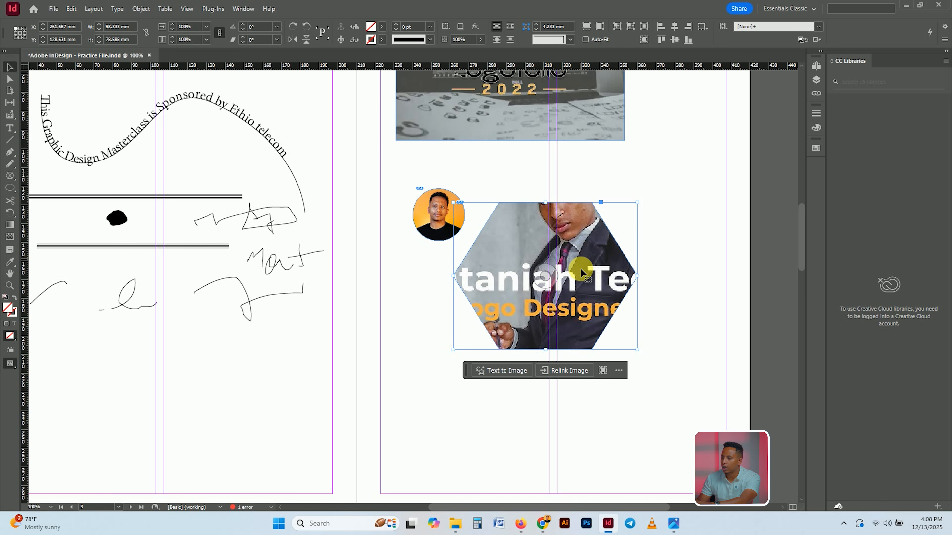
double_click(601, 274)
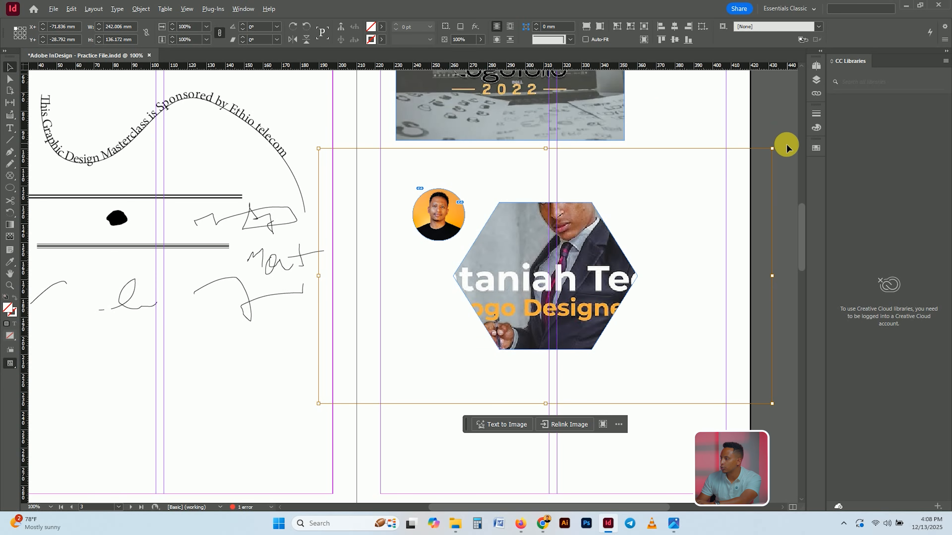
drag(773, 148, 680, 219)
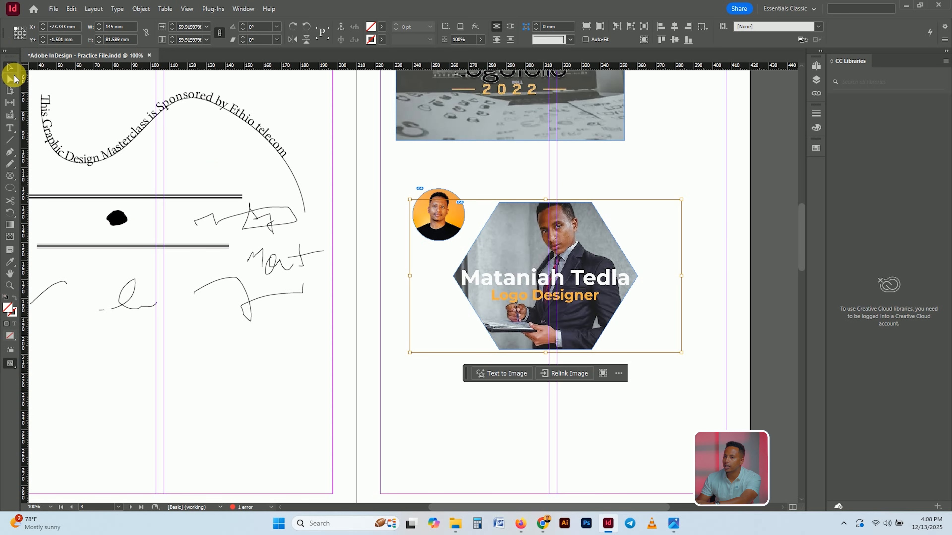
click(703, 350)
Draw a square about 25 mm wide and a rectangle about 68 by 15 mm below the hexagonal image with the Rectangle tool
key(ctrl+minus)
key(ctrl+minus)
scroll(534, 300, down, 7)
scroll(539, 278, up, 3)
scroll(579, 217, up, 2)
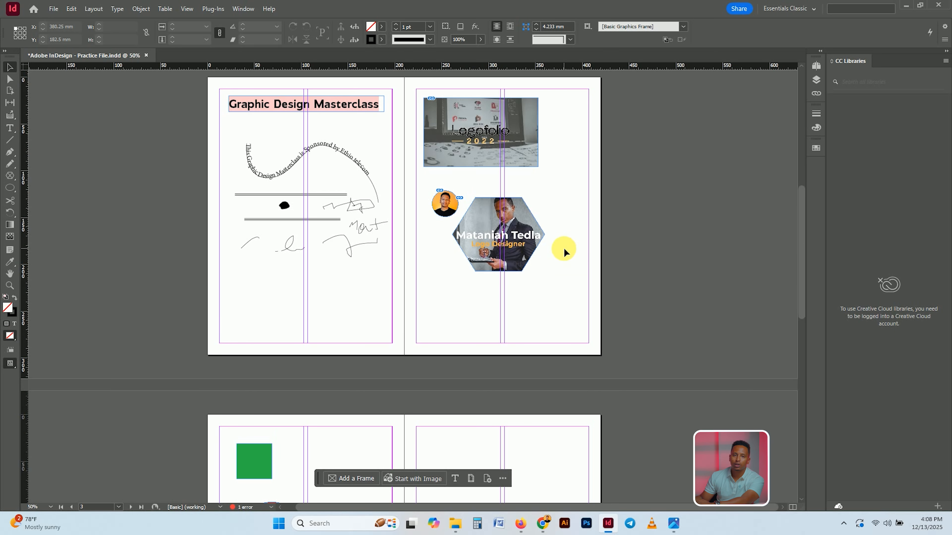
click(10, 175)
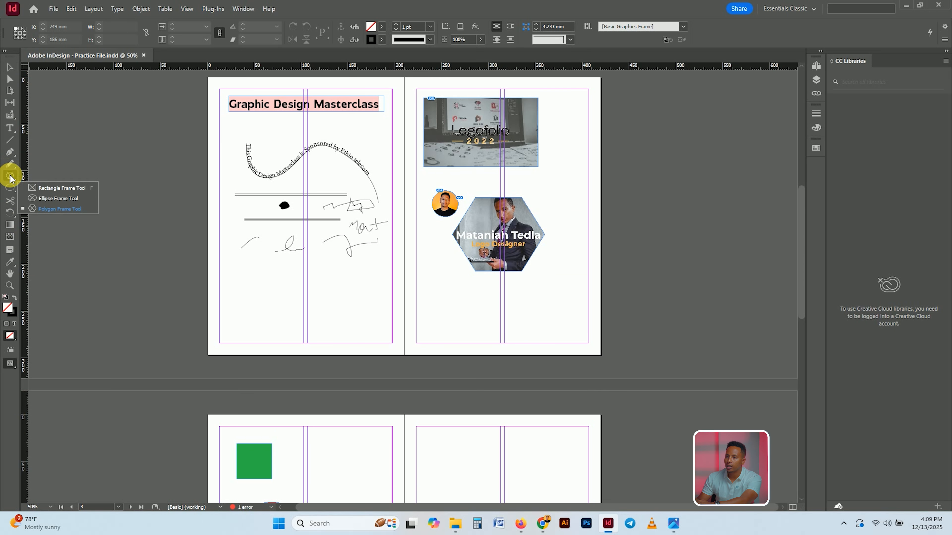
click(8, 190)
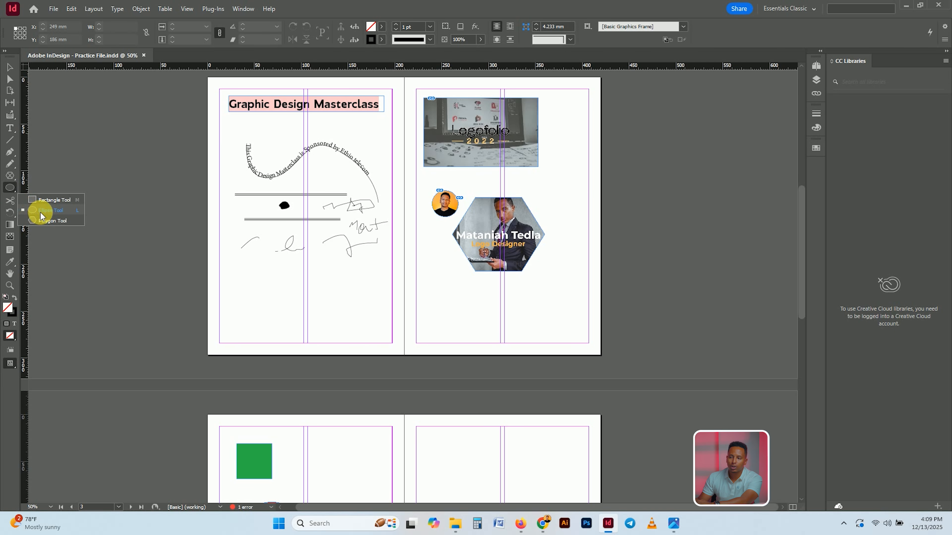
click(44, 199)
mouse_move(434, 297)
mouse_down()
mouse_move(458, 319)
mouse_move(539, 319)
mouse_up()
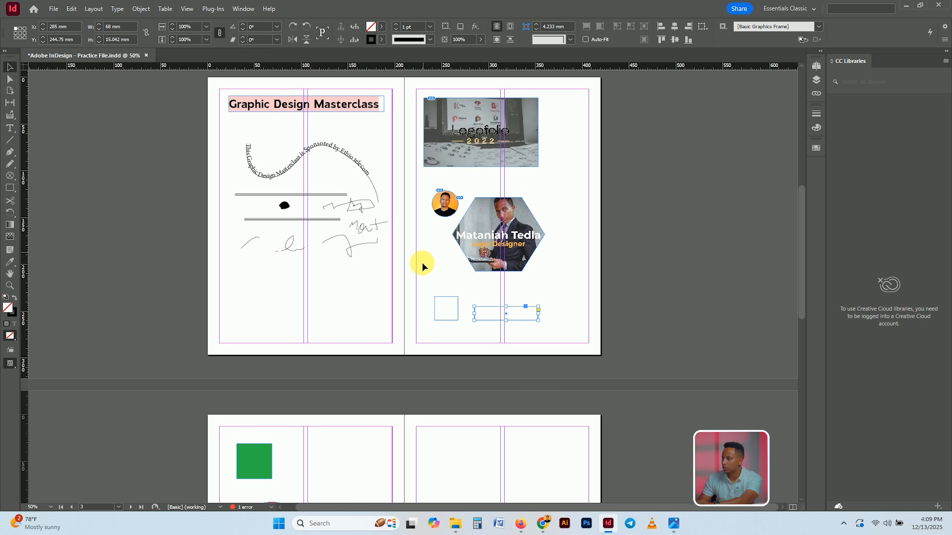
Swap the fill and stroke of the square and the rectangle to give them a black fill without a stroke, and deselect them
drag(483, 318, 520, 352)
click(3, 317)
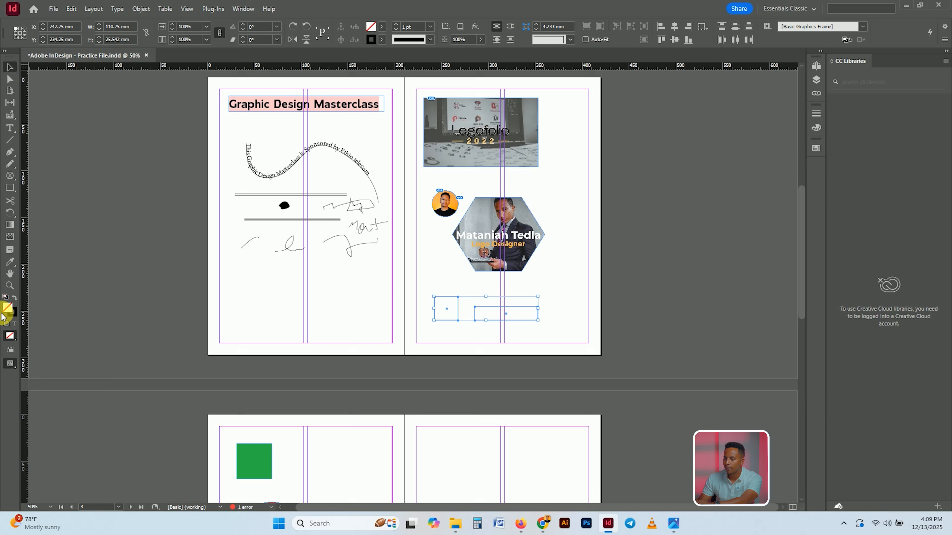
click(14, 299)
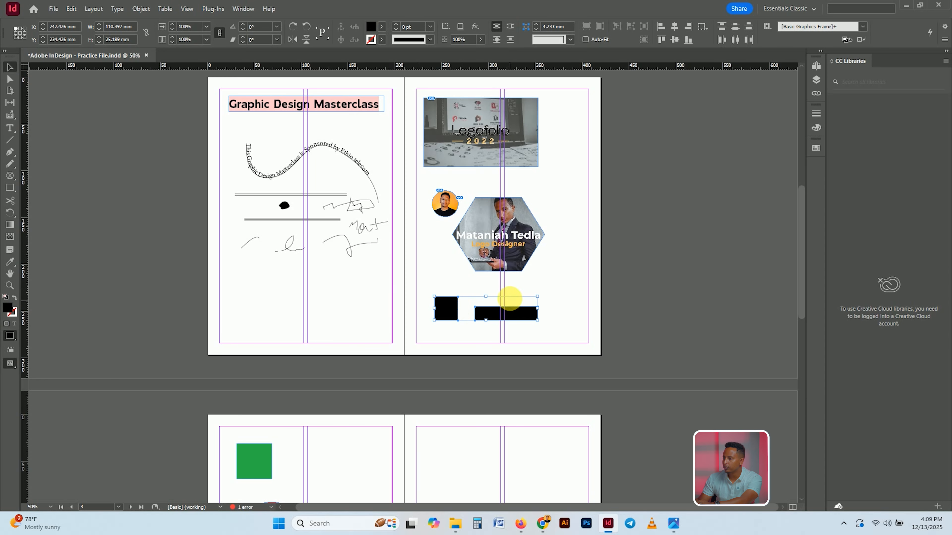
click(575, 360)
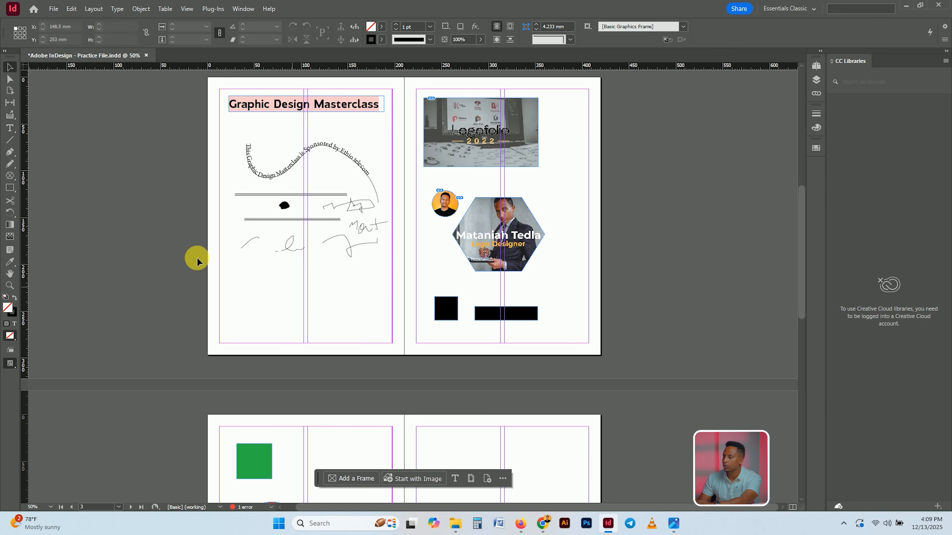
Draw a circle about 25 mm across above the rectangle's far end and swap its fill and stroke for a solid black fill
drag(8, 176, 42, 201)
drag(544, 277, 569, 302)
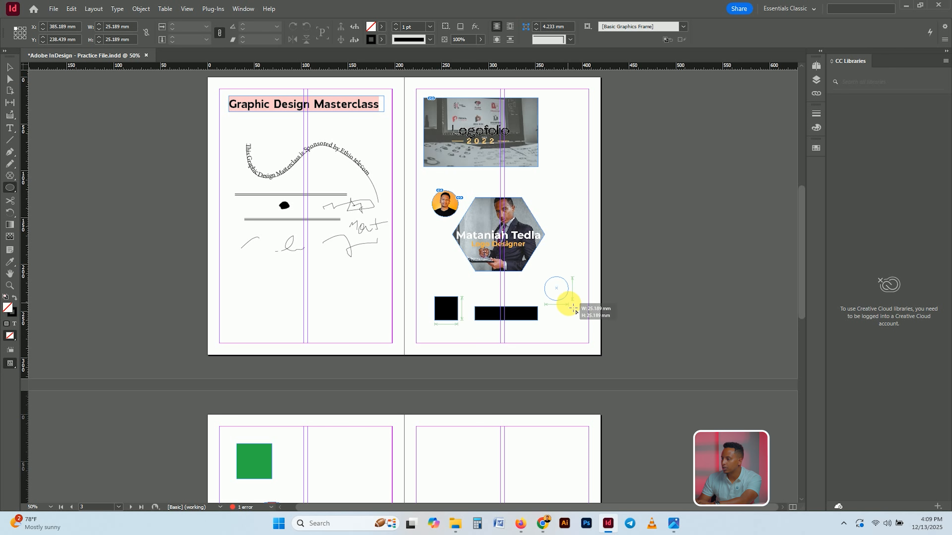
click(14, 299)
Draw a small hexagon about 31 by 27 mm beside the hexagonal image, swap its fill and stroke for solid black, and deselect it
drag(10, 187, 36, 220)
drag(552, 202, 582, 228)
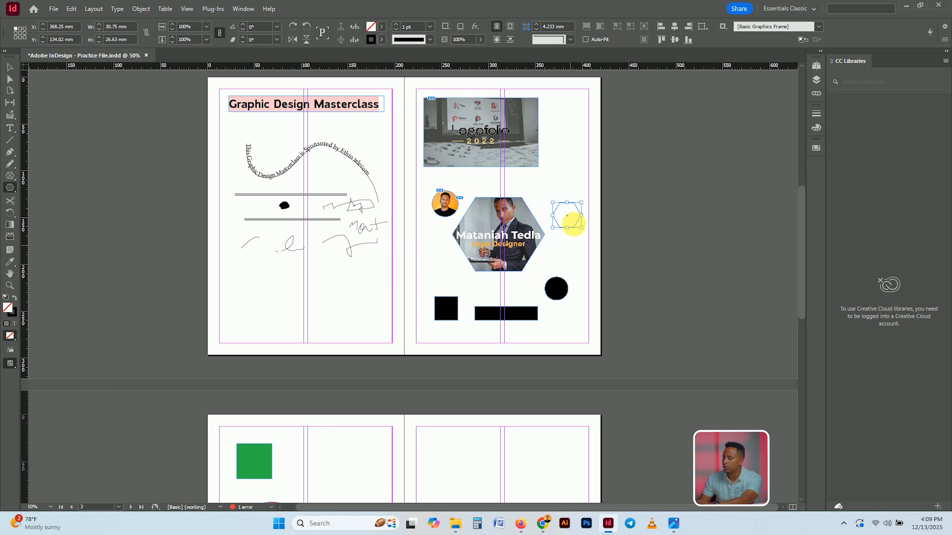
click(15, 297)
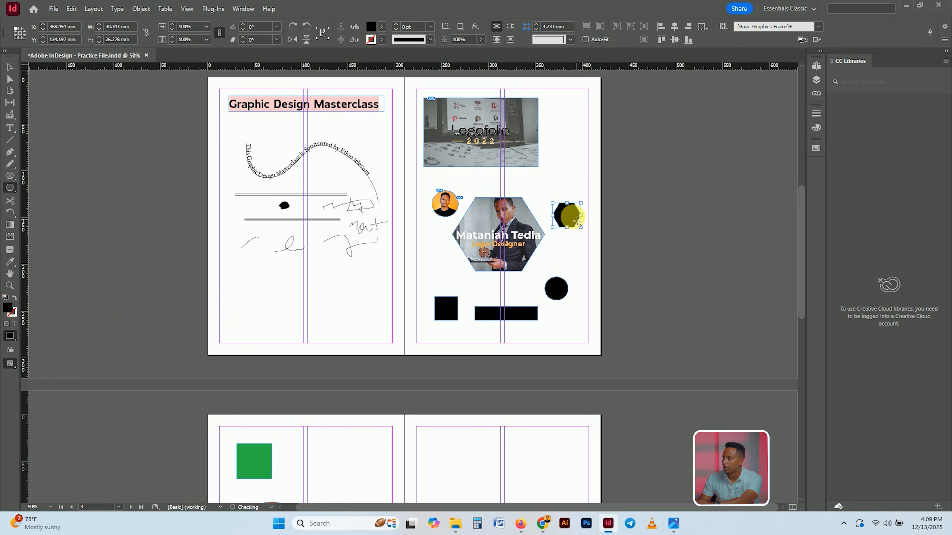
click(437, 274)
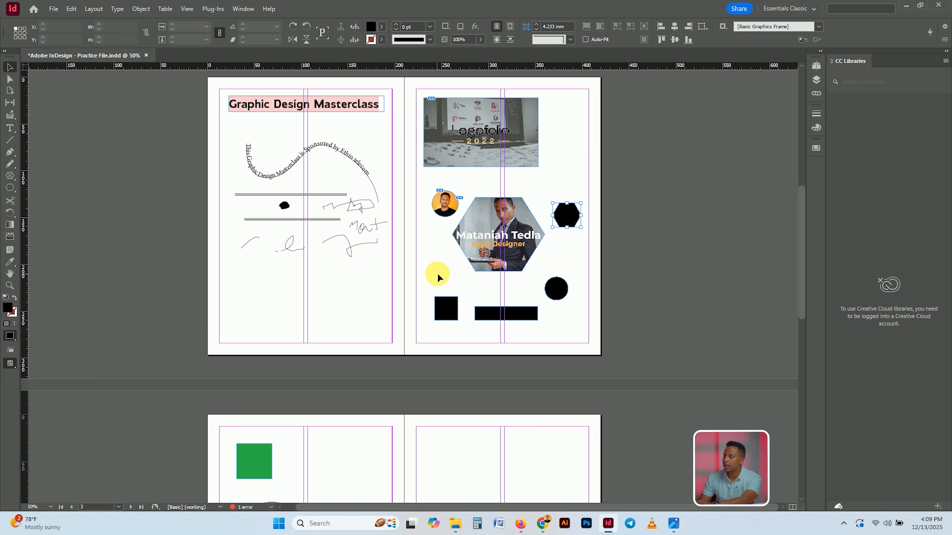
Cut the upper double line near its left end with the Scissors tool and bend the longer section upward into a curve
click(11, 189)
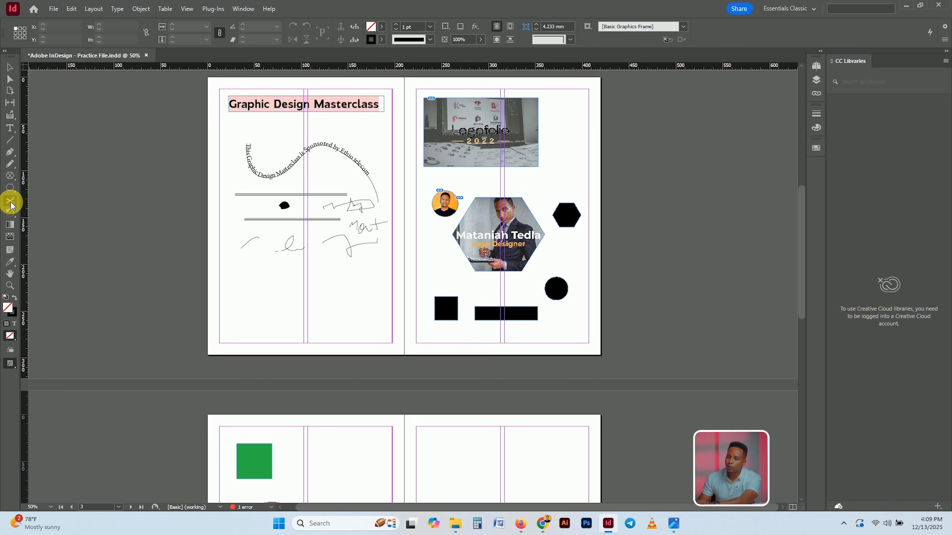
scroll(304, 205, up, 2)
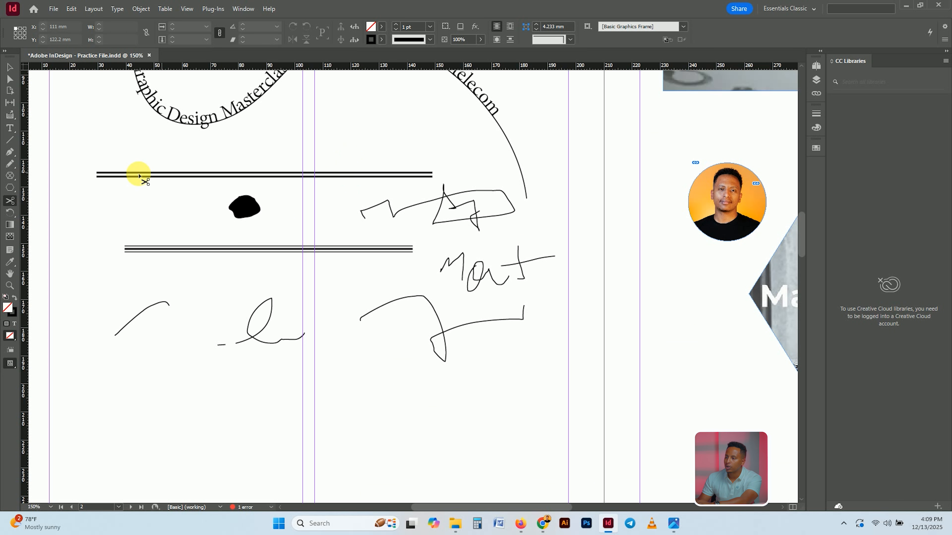
click(6, 72)
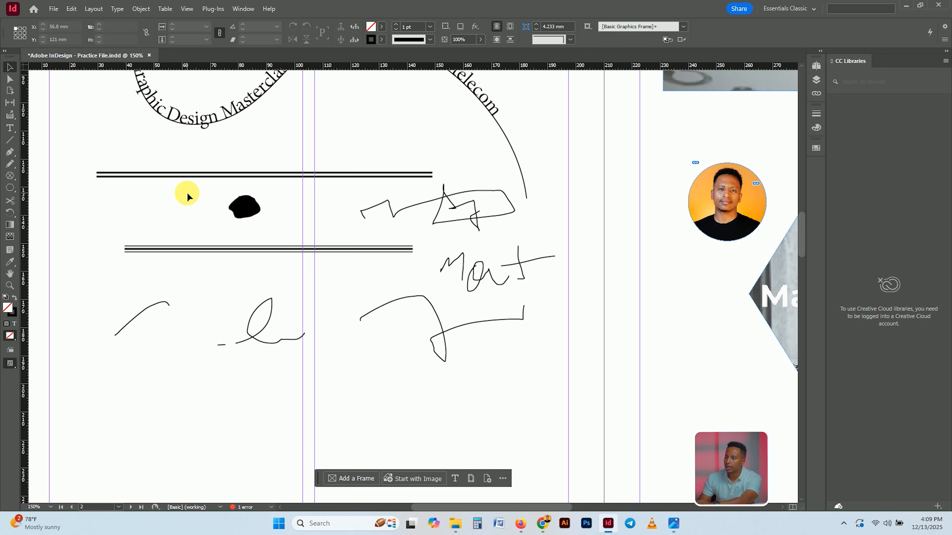
click(182, 172)
click(10, 200)
drag(151, 175, 165, 185)
key(ctrl+z)
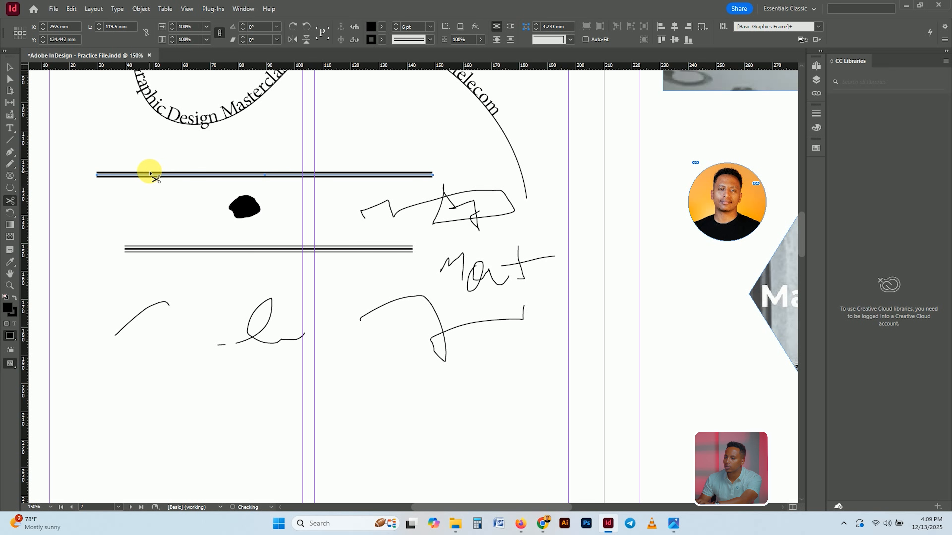
scroll(146, 176, up, 2)
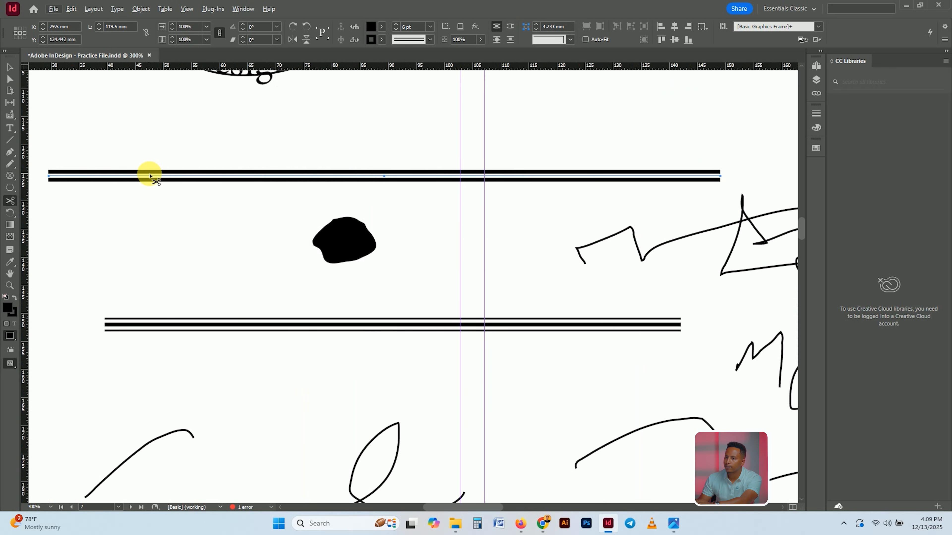
mouse_move(149, 177)
mouse_down()
mouse_move(162, 279)
mouse_move(284, 117)
mouse_up()
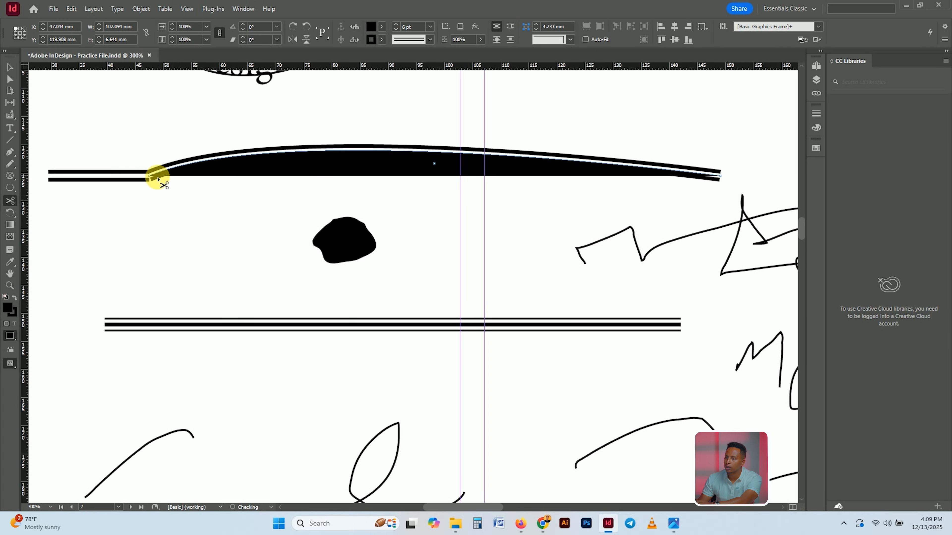
scroll(160, 174, up, 2)
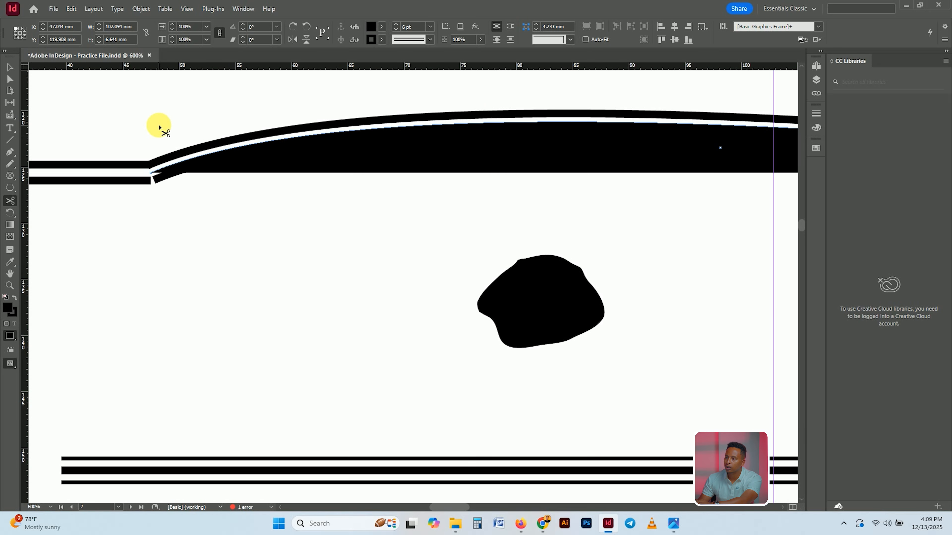
Cut the handwritten loop stroke below the triple line with the Scissors tool
scroll(233, 196, down, 4)
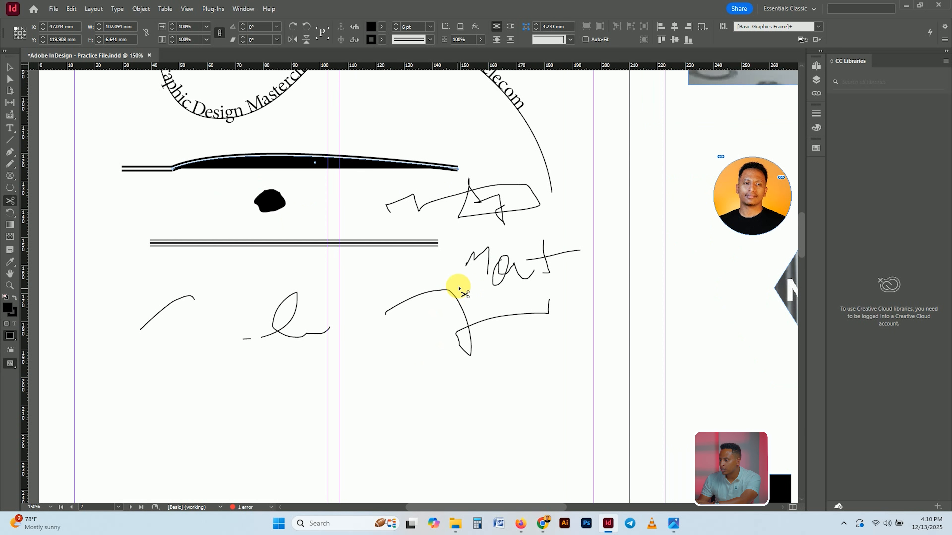
scroll(283, 322, up, 2)
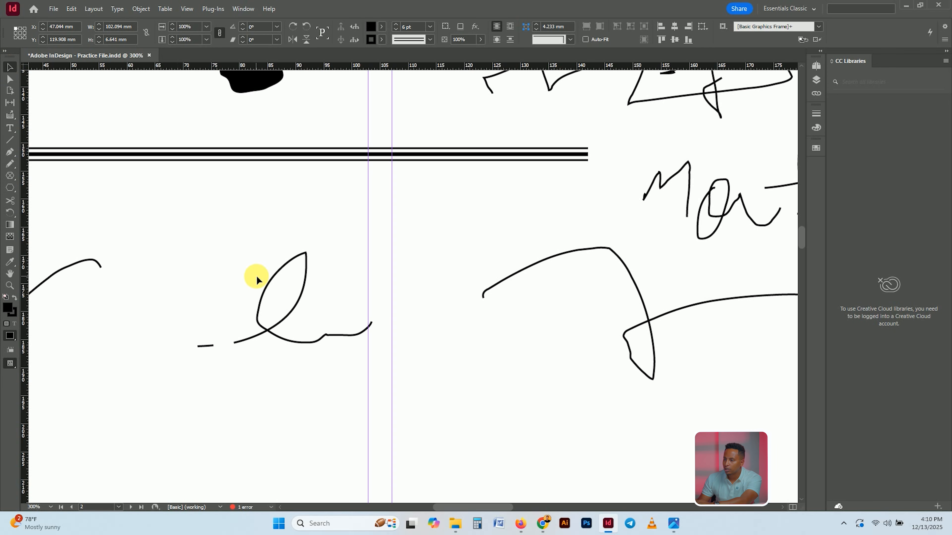
click(266, 279)
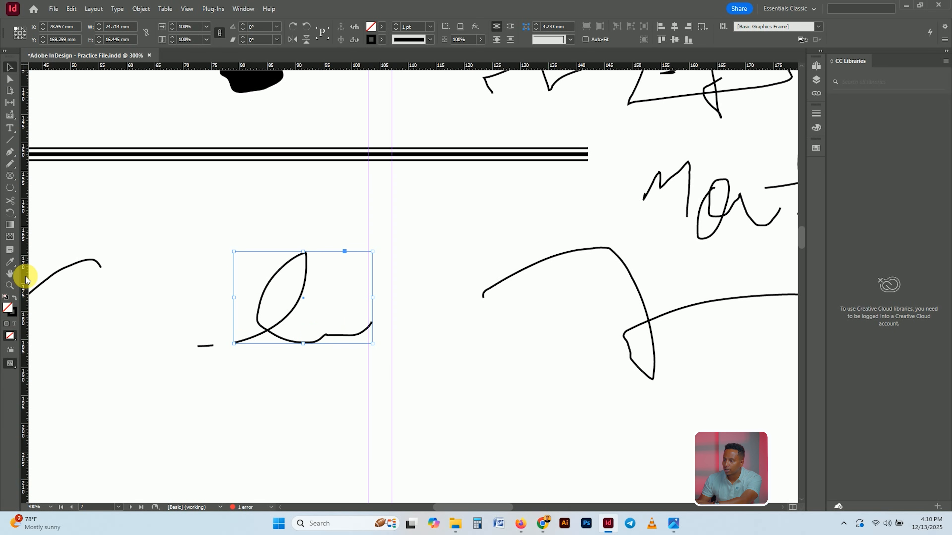
click(10, 200)
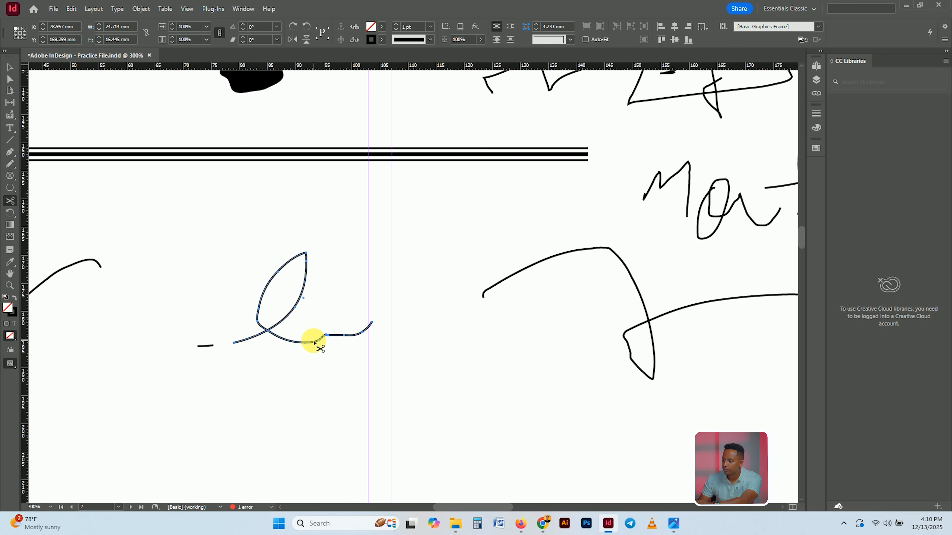